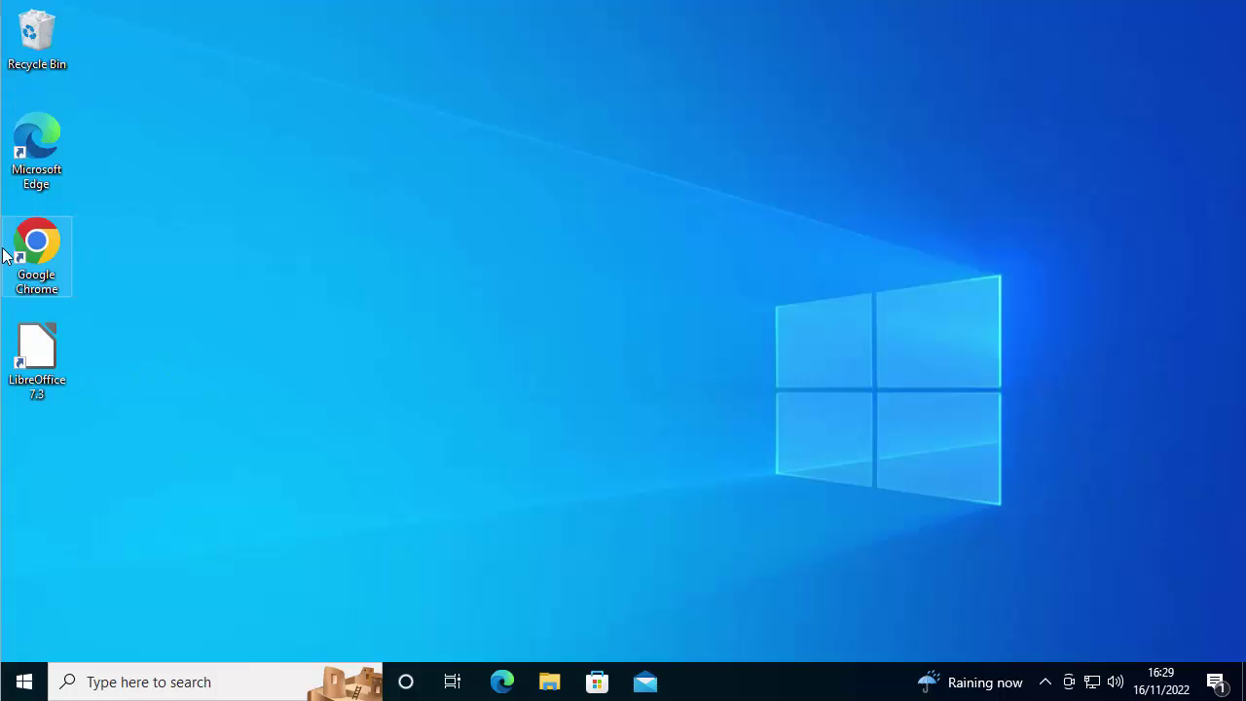
Check the contents of the Desktop, Downloads, Documents, Pictures, Music and Videos folders in File Explorer, then close it.
left_click(39, 334)
left_click(37, 170)
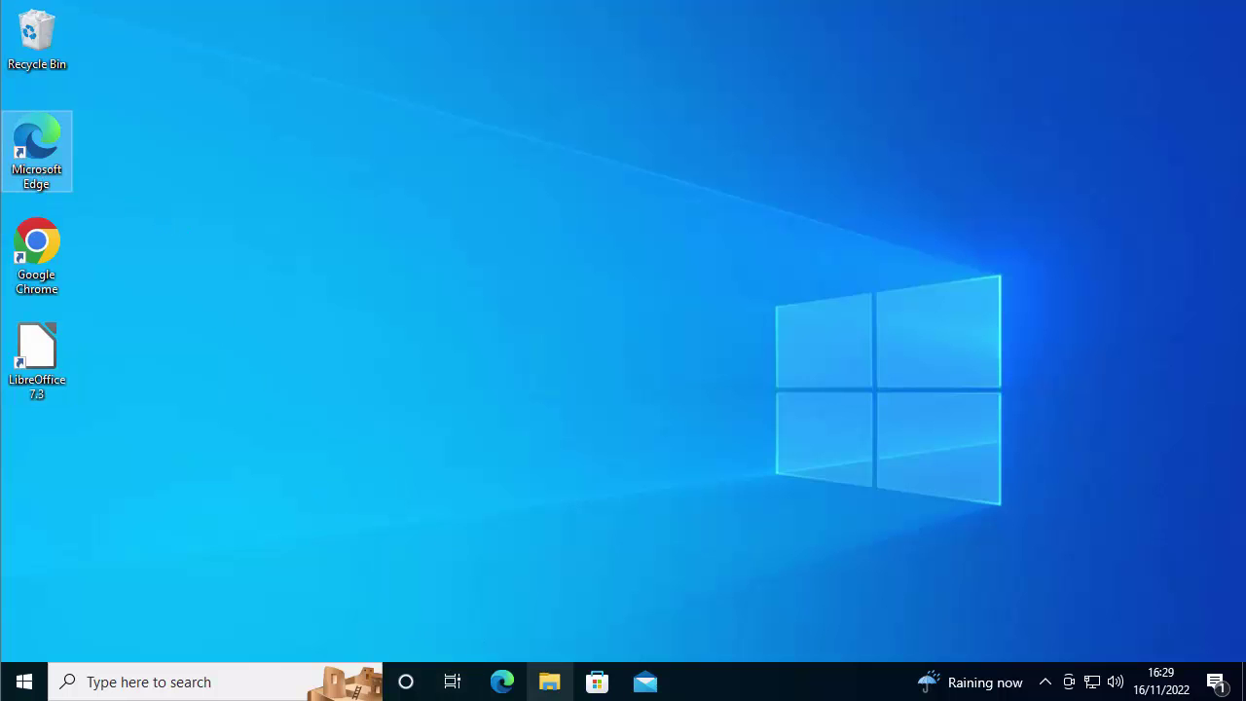
left_click(550, 682)
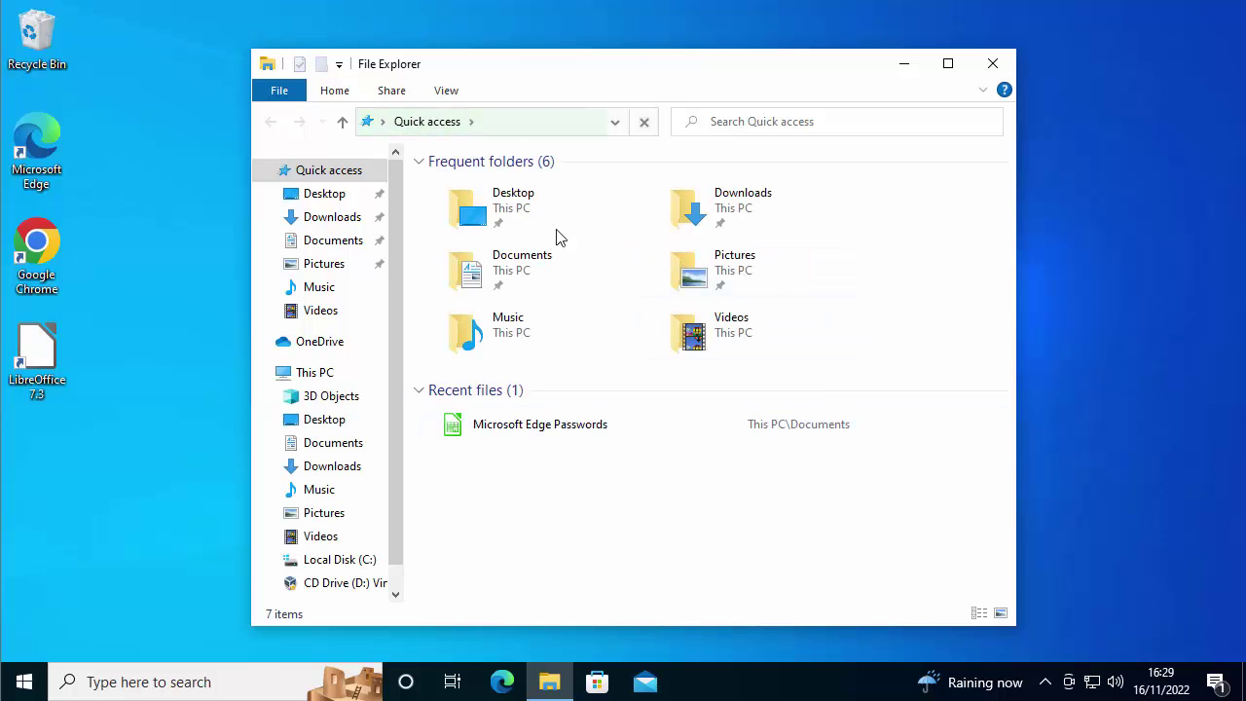
double_click(502, 218)
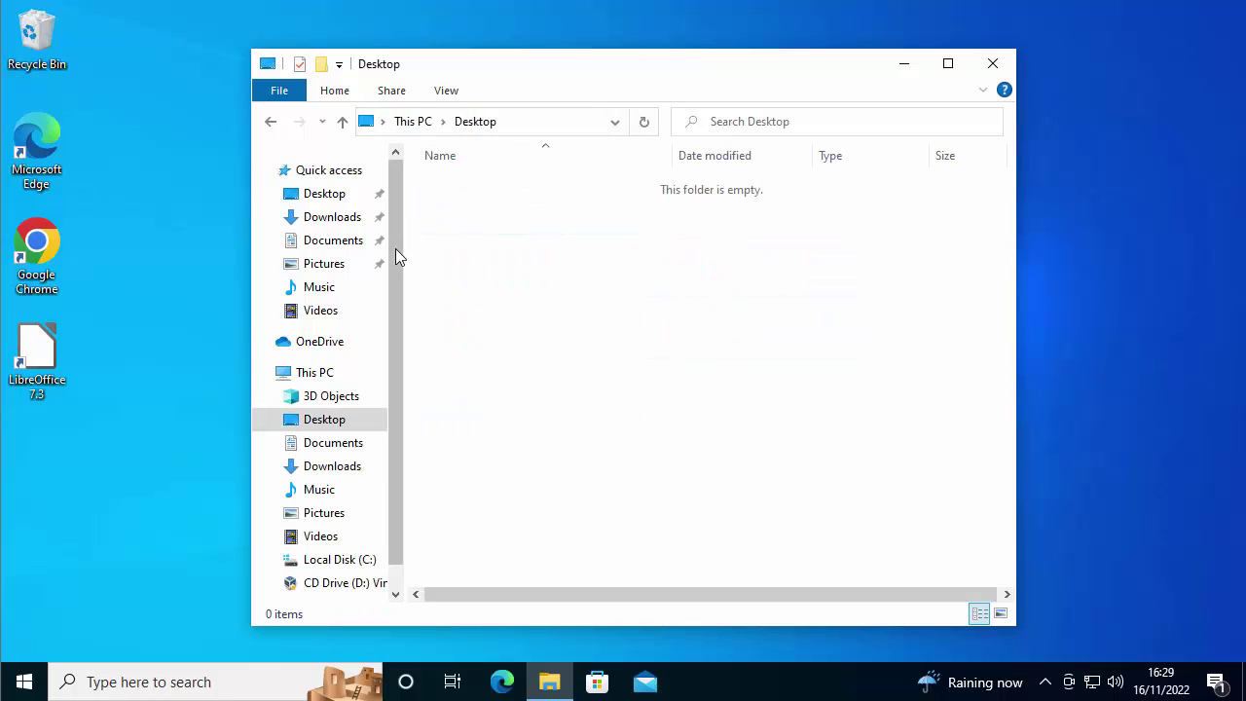
left_click(332, 216)
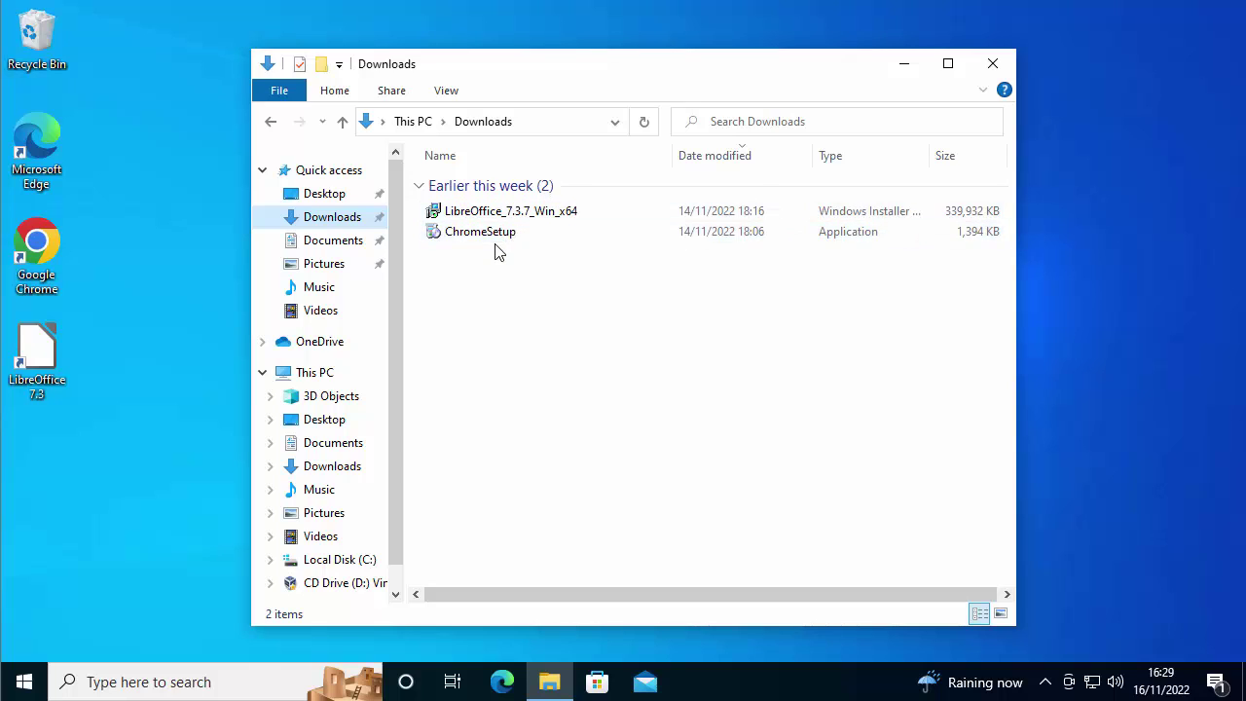
left_click(327, 250)
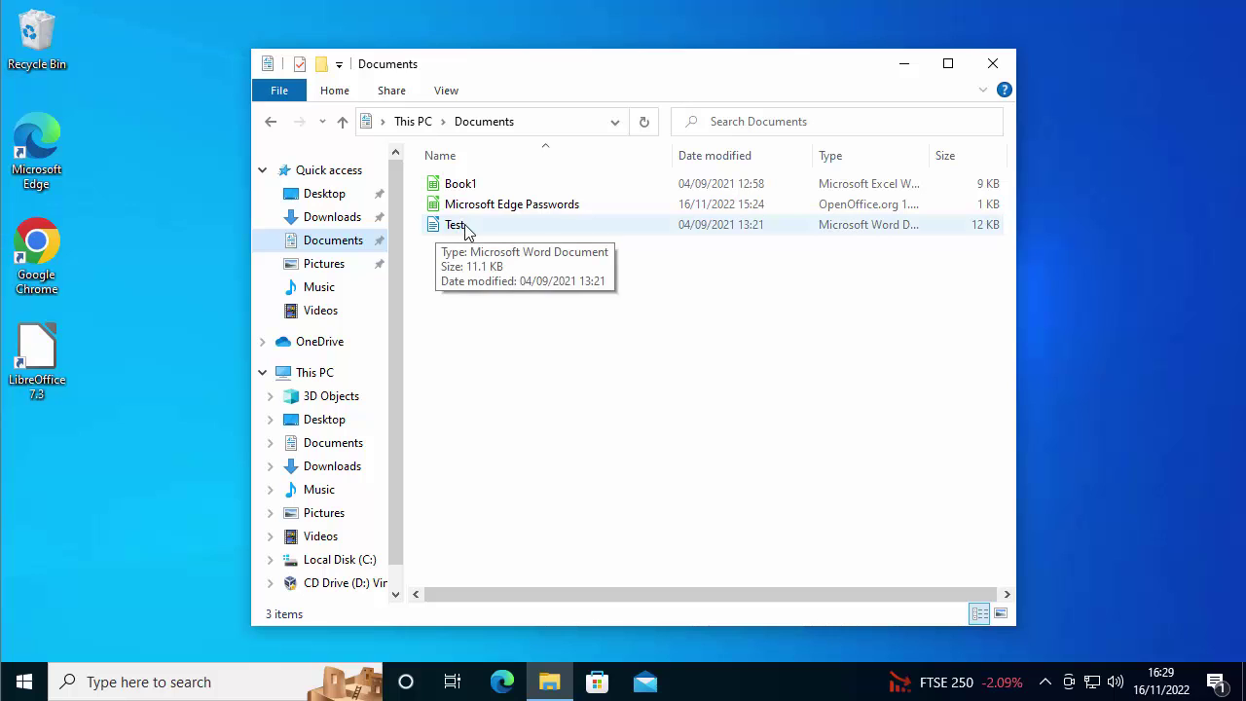
left_click(341, 265)
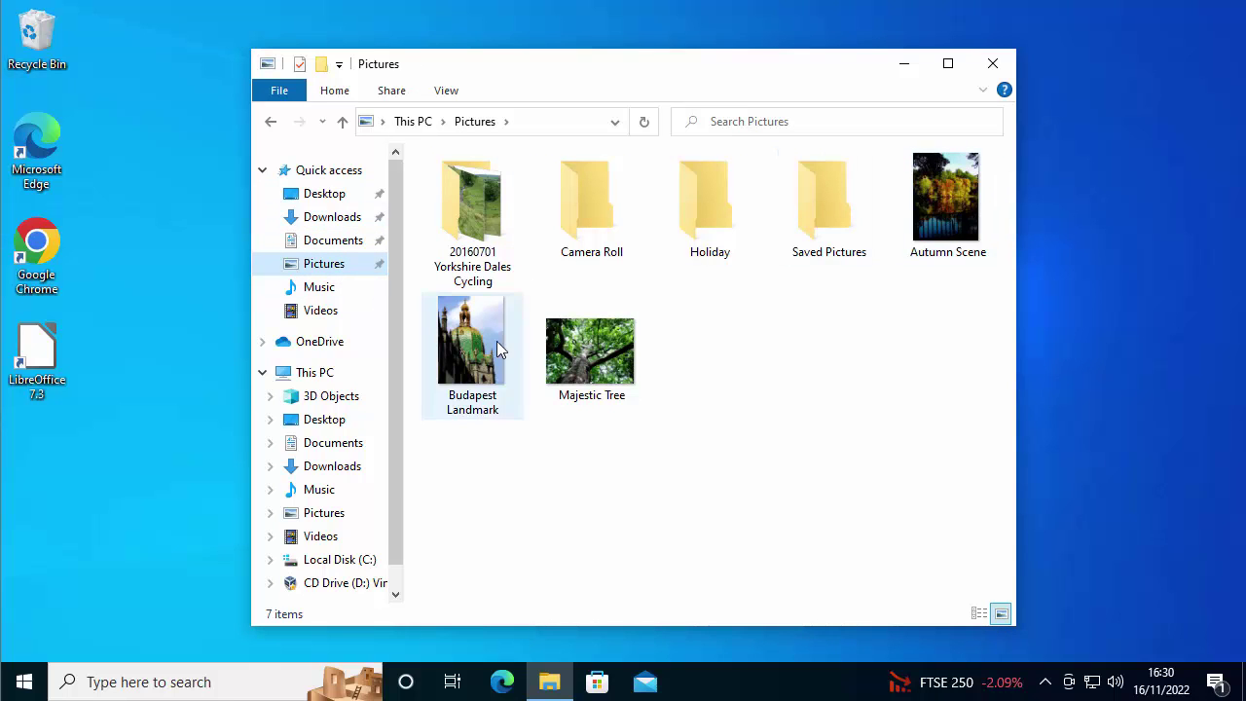
left_click(315, 292)
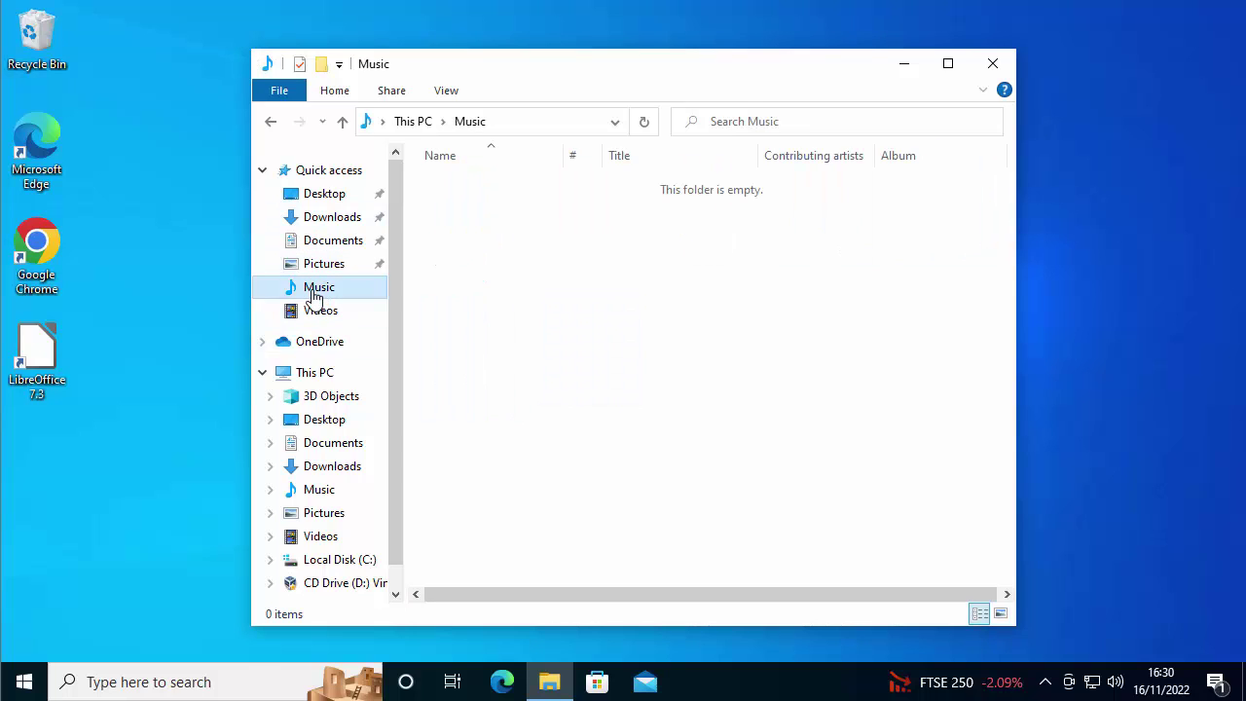
left_click(316, 311)
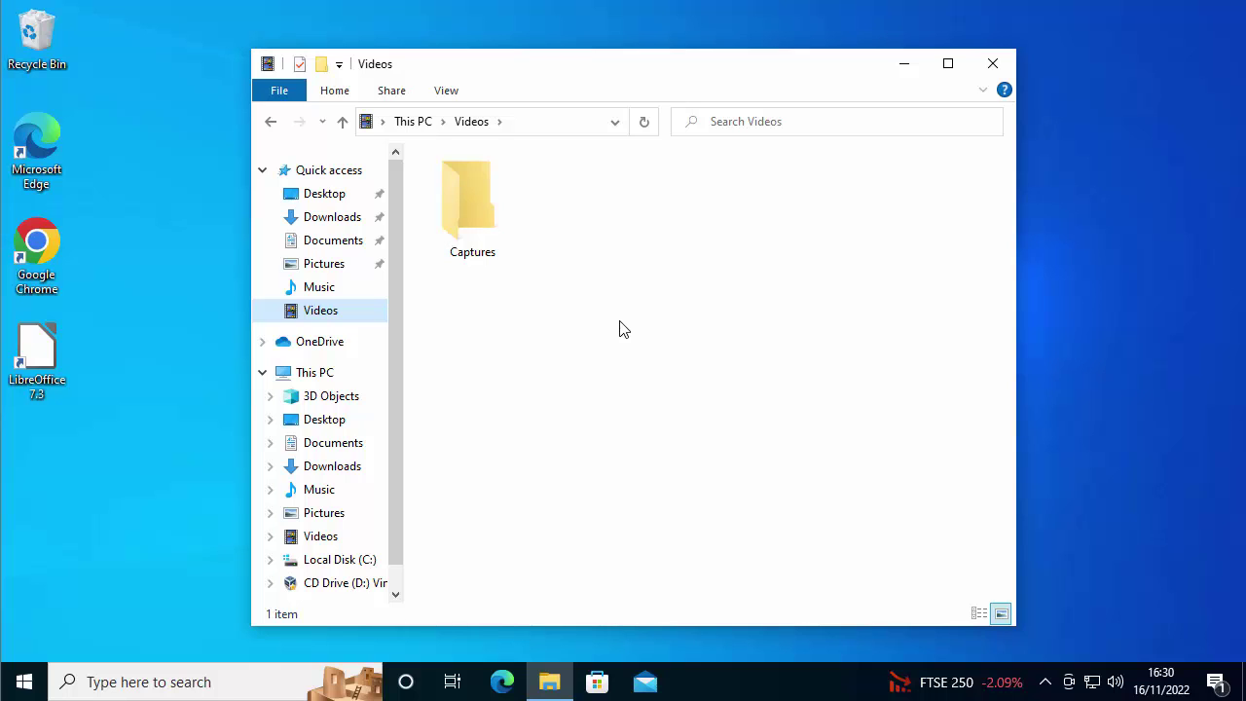
left_click(993, 63)
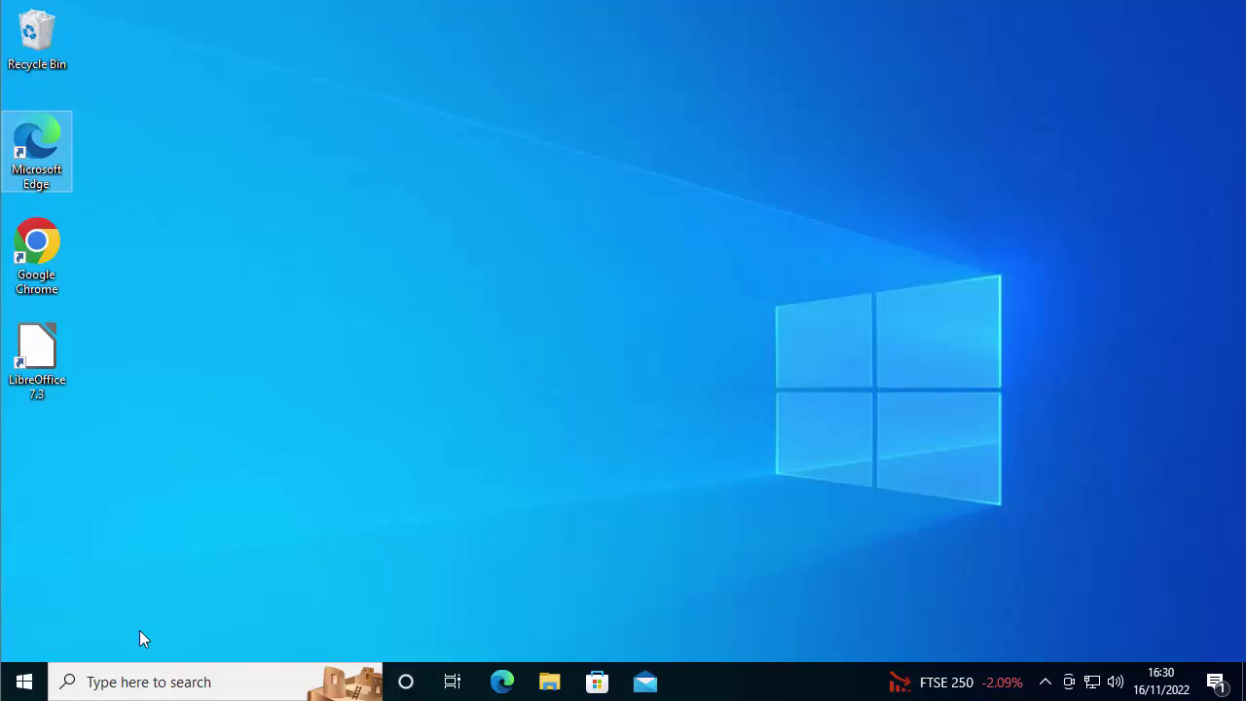
Search Windows for "reset", open the Reset this PC settings and start the reset wizard.
left_click(24, 681)
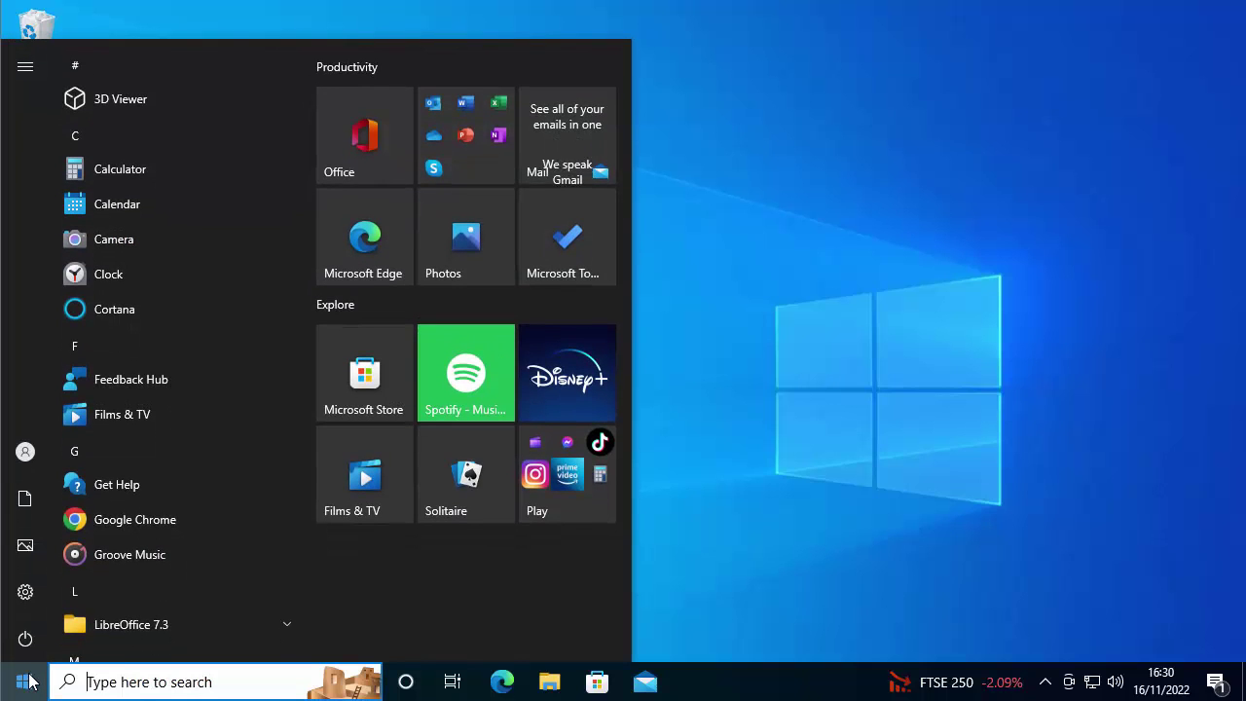
type("reset")
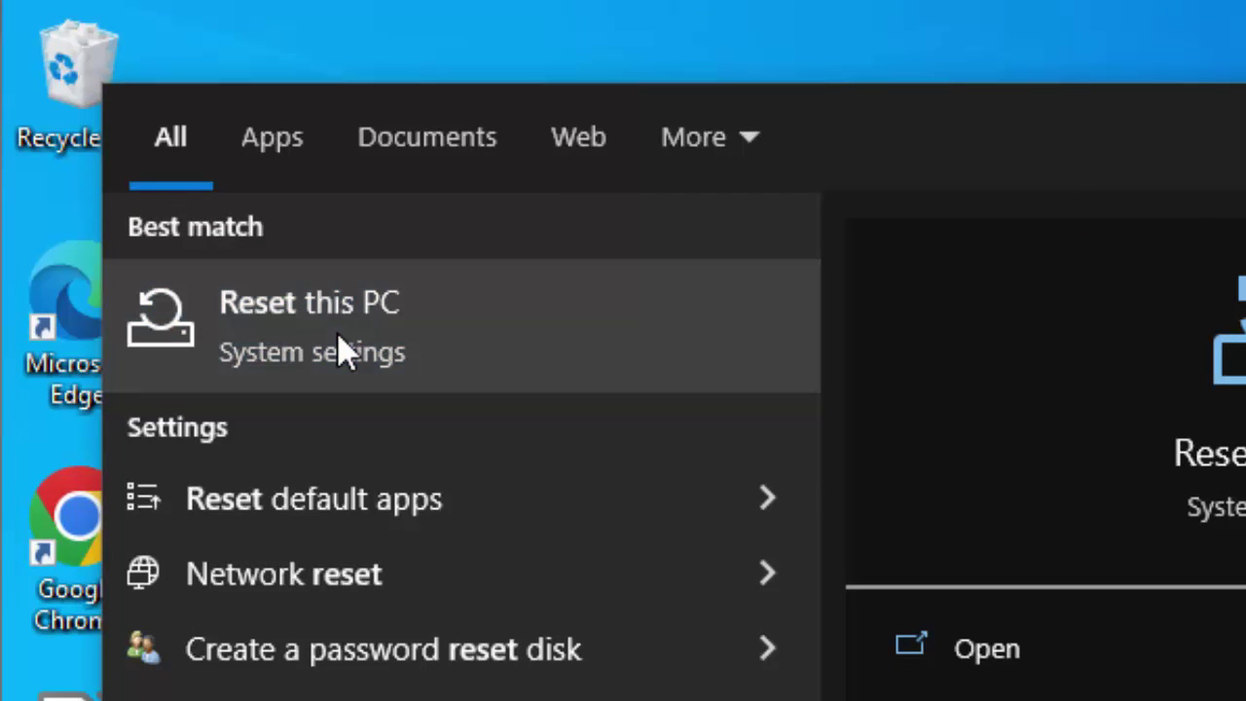
left_click(341, 352)
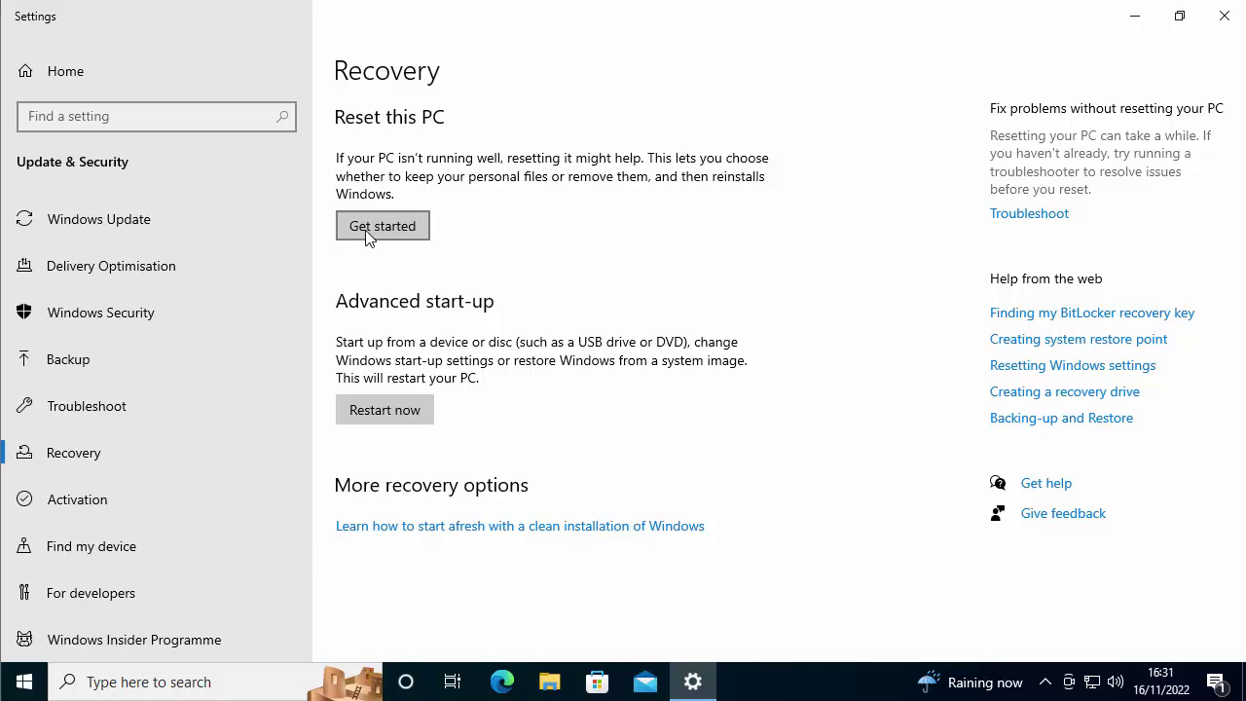
left_click(365, 230)
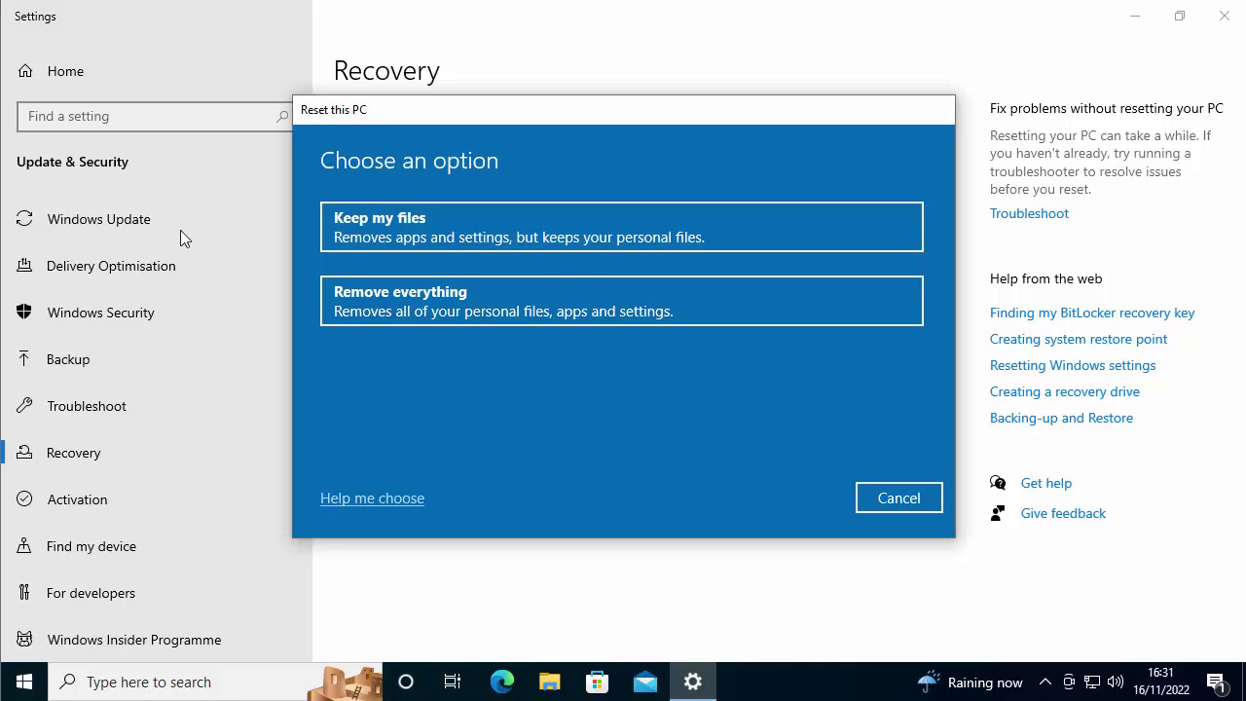
Choose Keep my files with Local reinstall, and accept the additional settings with preinstalled apps restored and Windows download off.
left_click(494, 223)
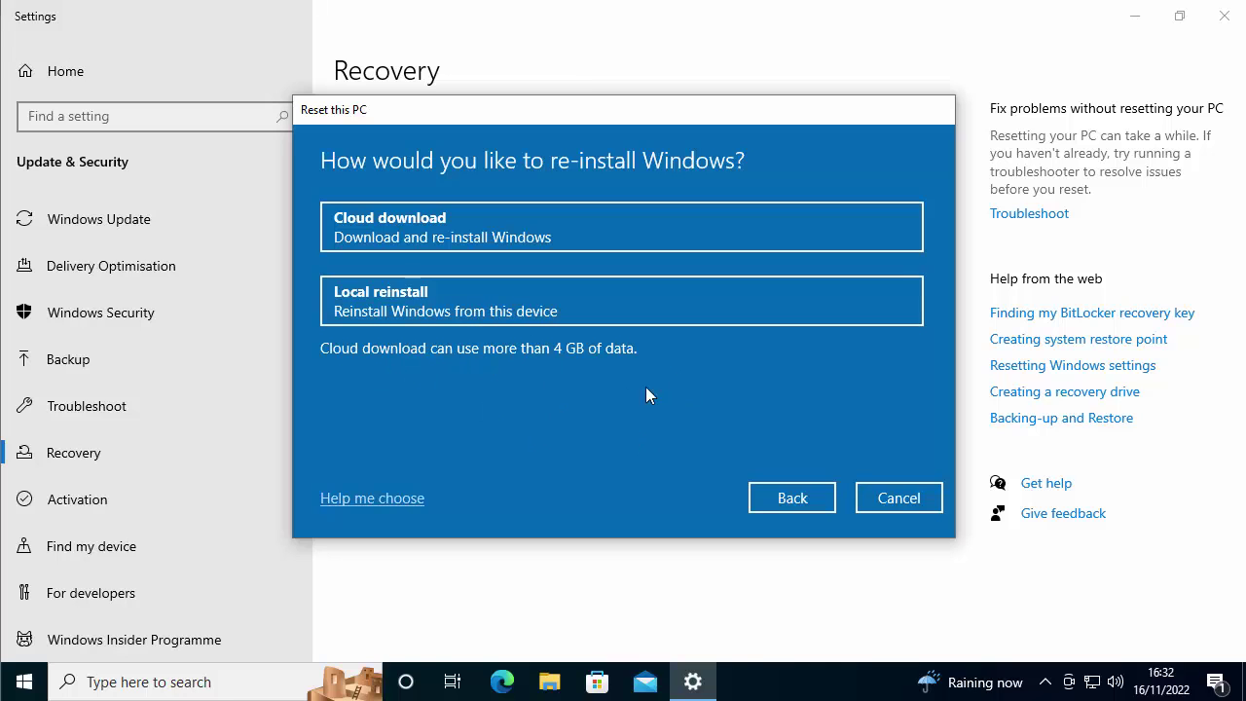
left_click(465, 309)
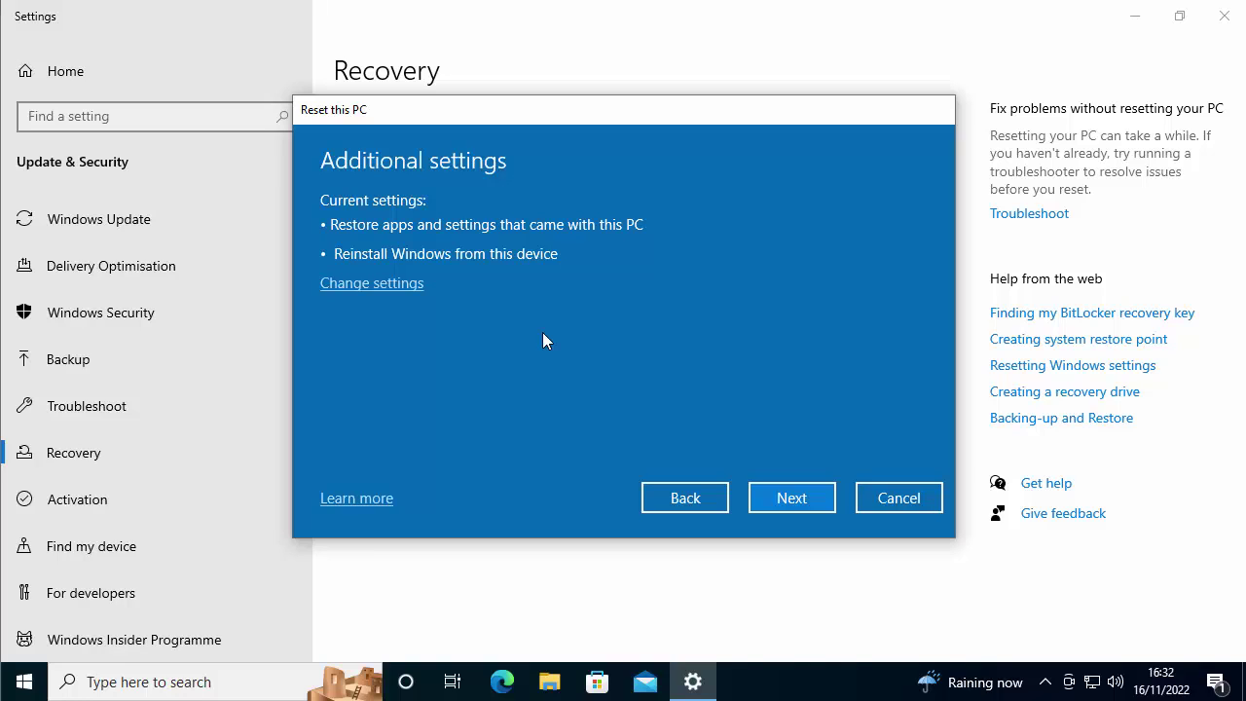
left_click(366, 283)
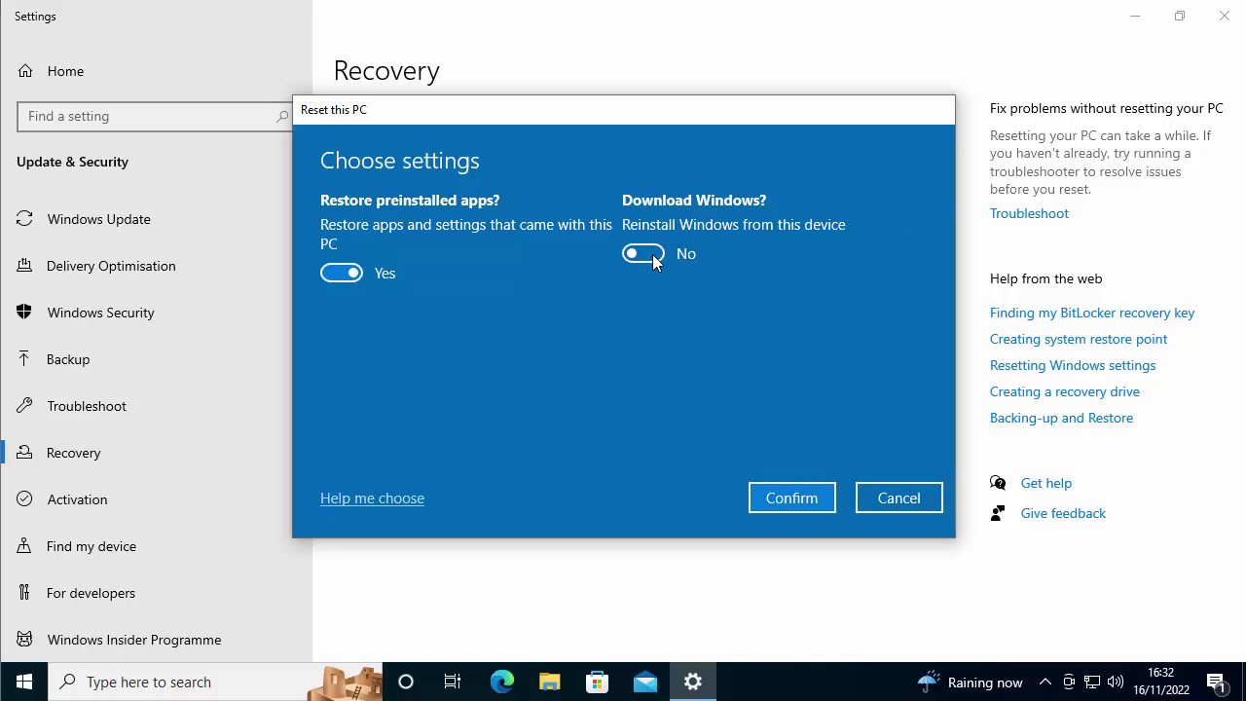
left_click(792, 502)
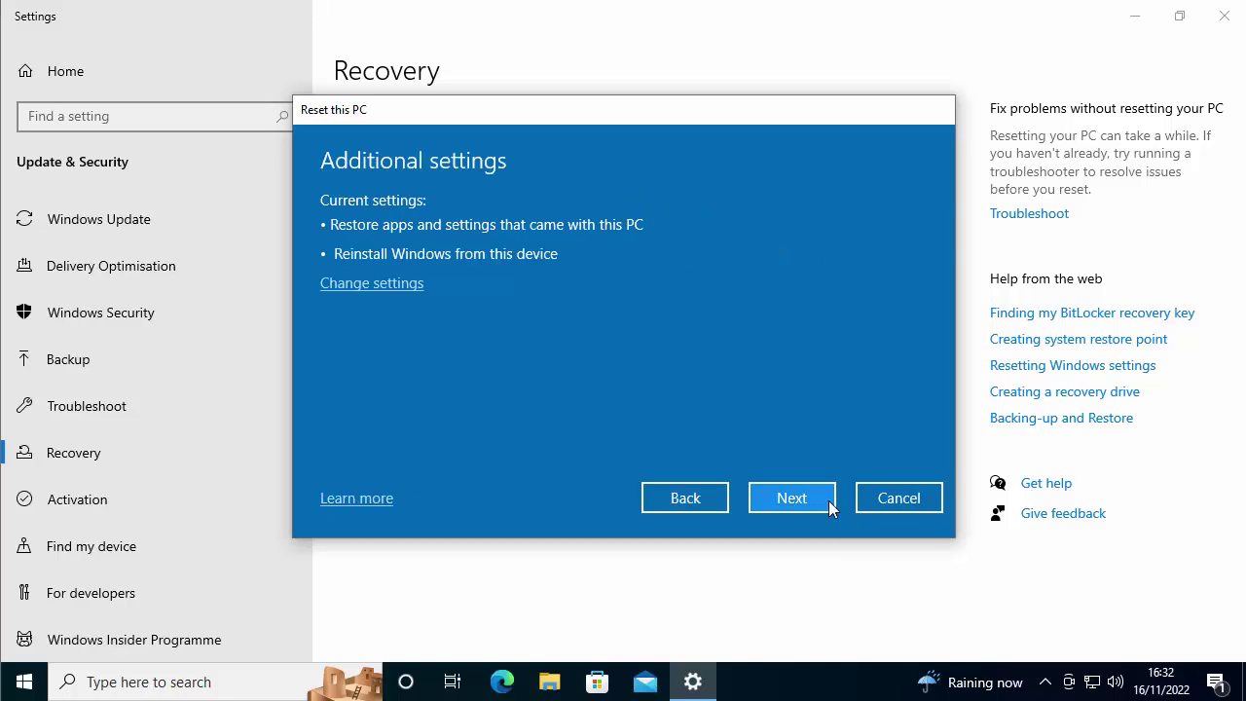
left_click(818, 500)
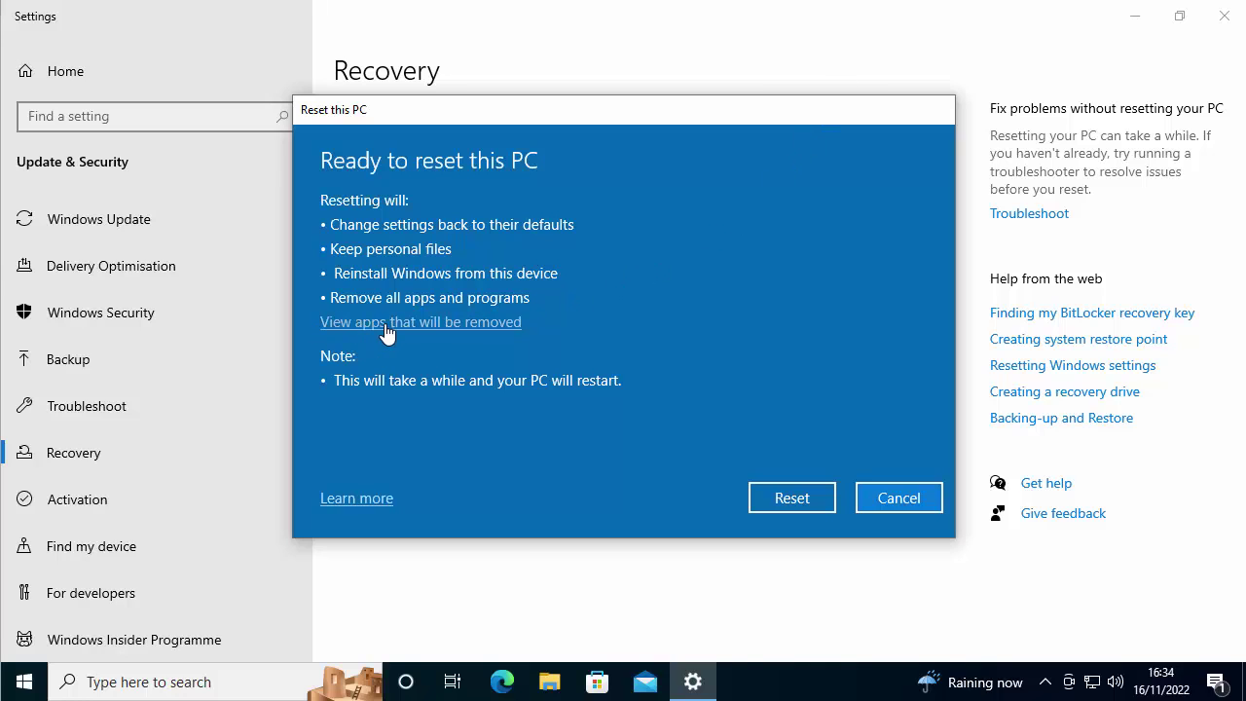
Review the list of apps the reset removes, return to the summary and start the PC reset.
left_click(441, 324)
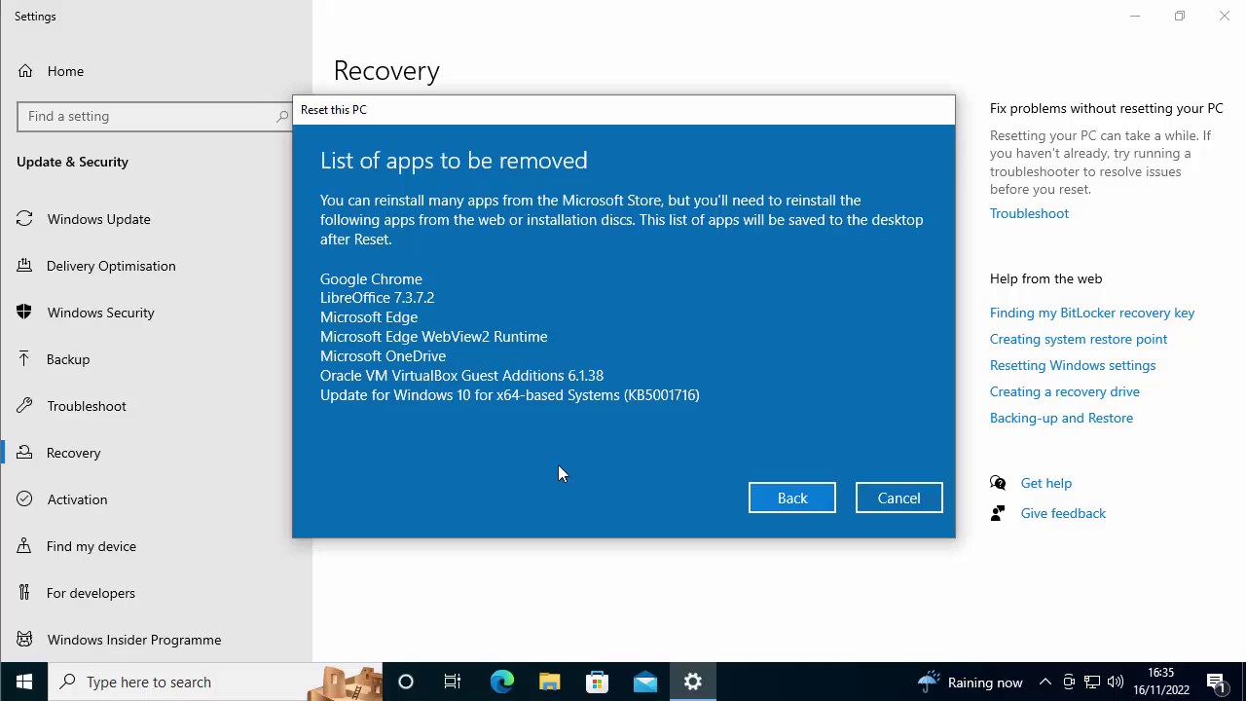
left_click(805, 500)
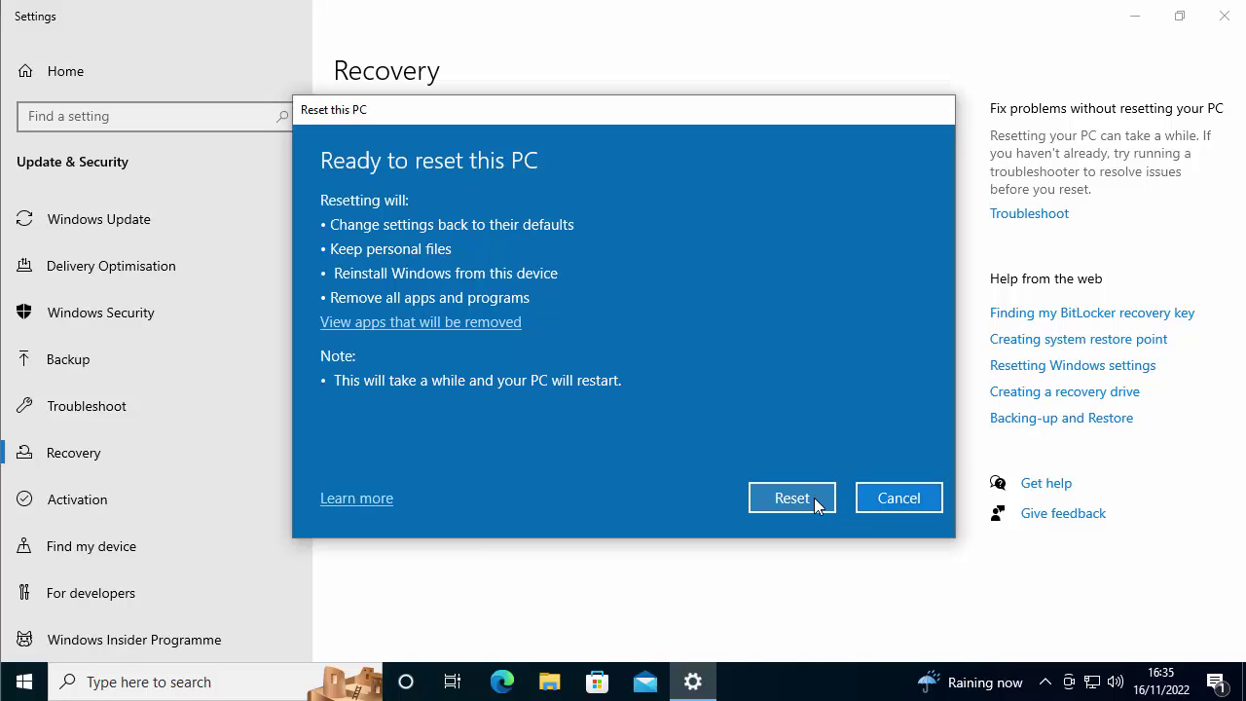
left_click(814, 498)
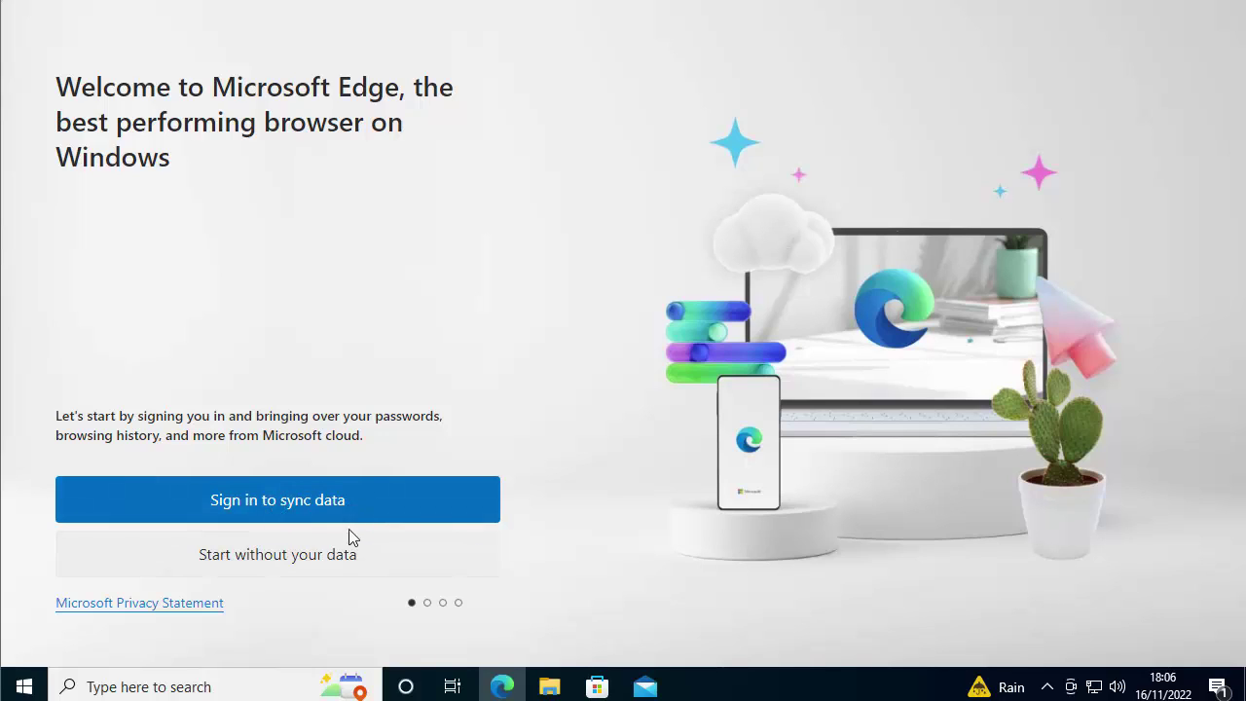
Complete the Microsoft Edge first-run setup without signing in or importing Google data, choosing Don't allow for browsing data access and personalisation.
left_click(379, 565)
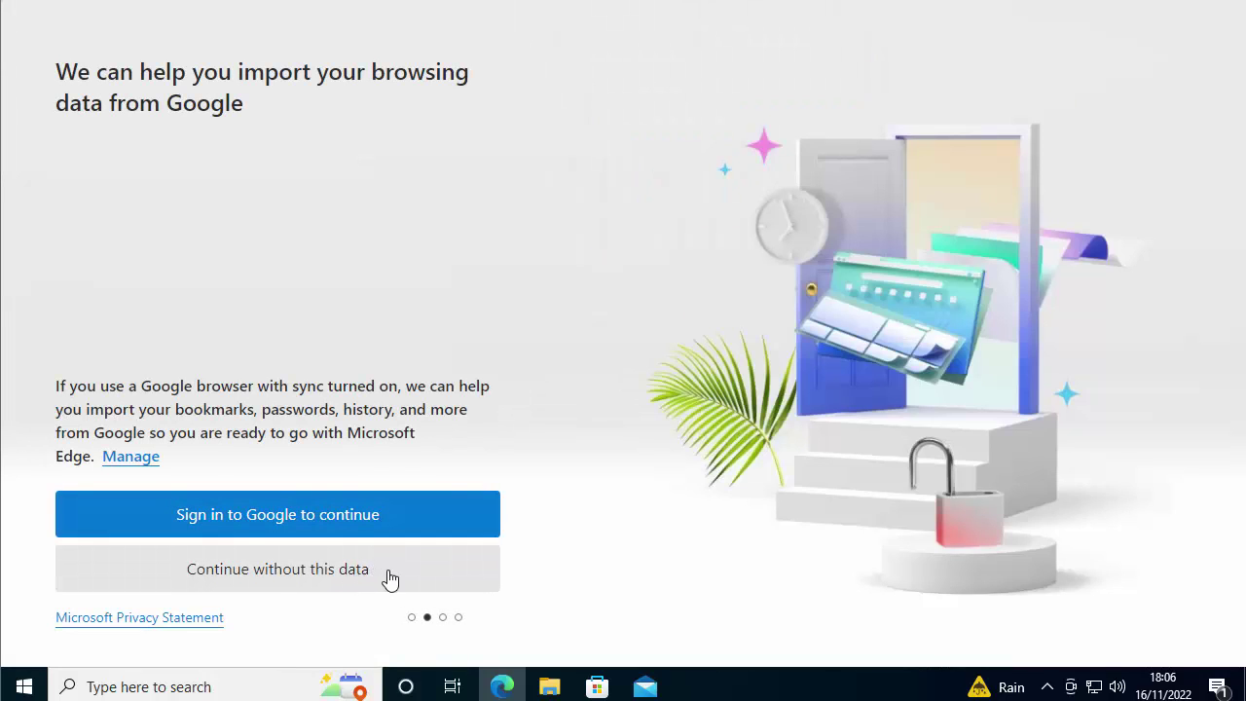
left_click(413, 581)
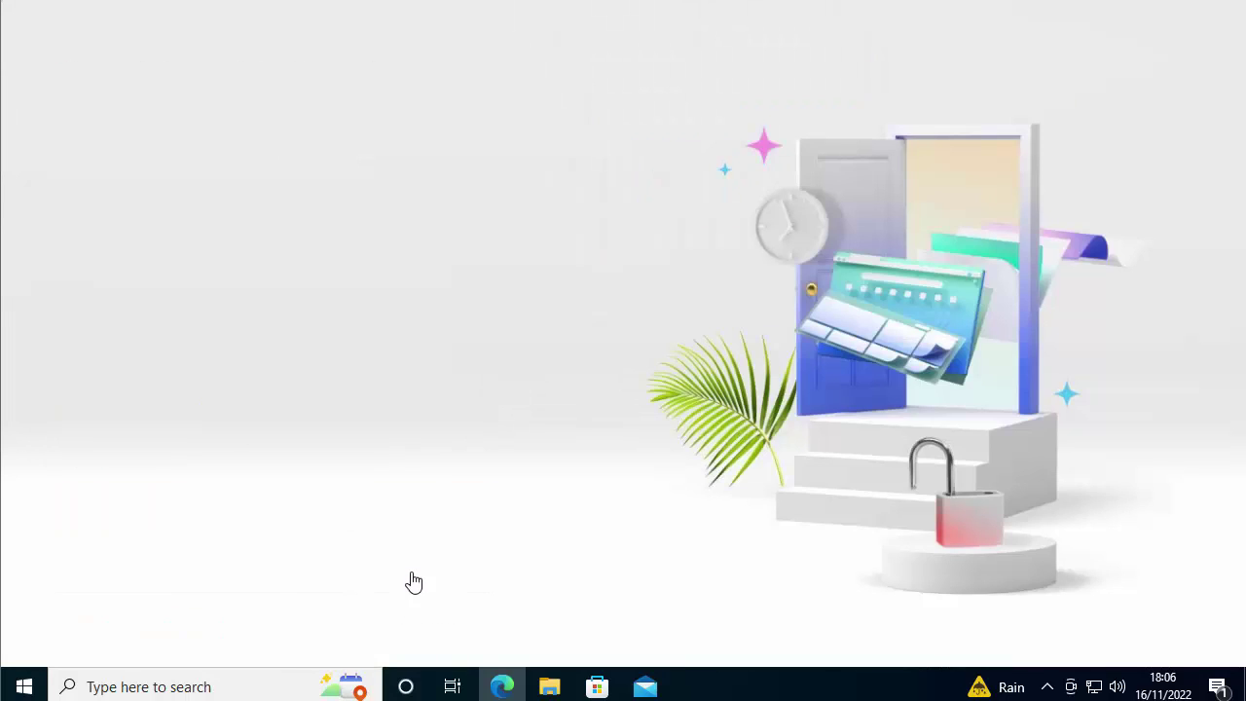
left_click(144, 489)
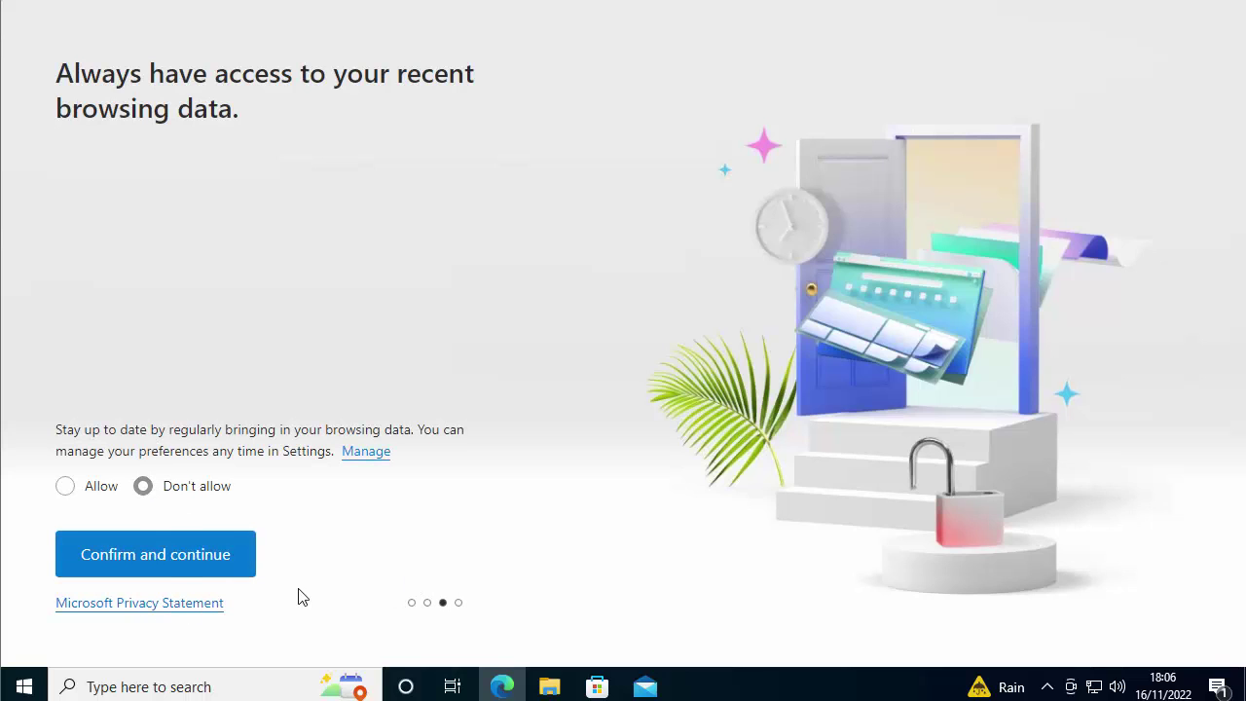
left_click(129, 559)
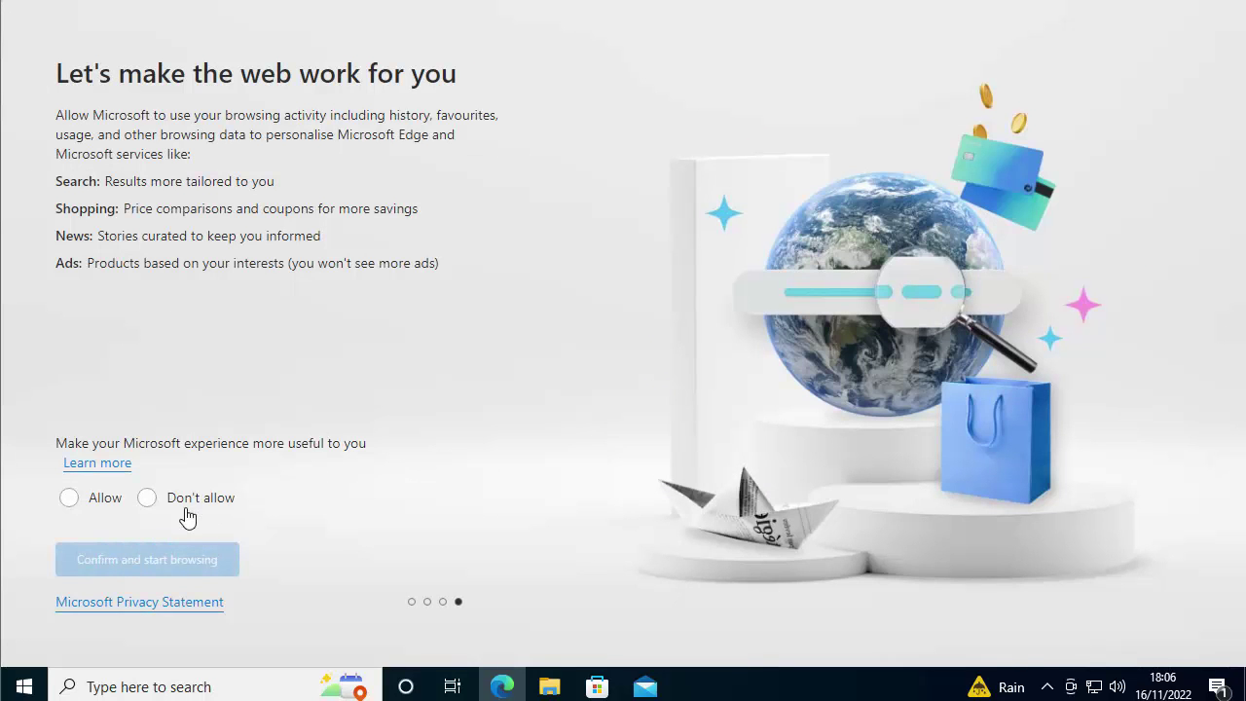
left_click(147, 498)
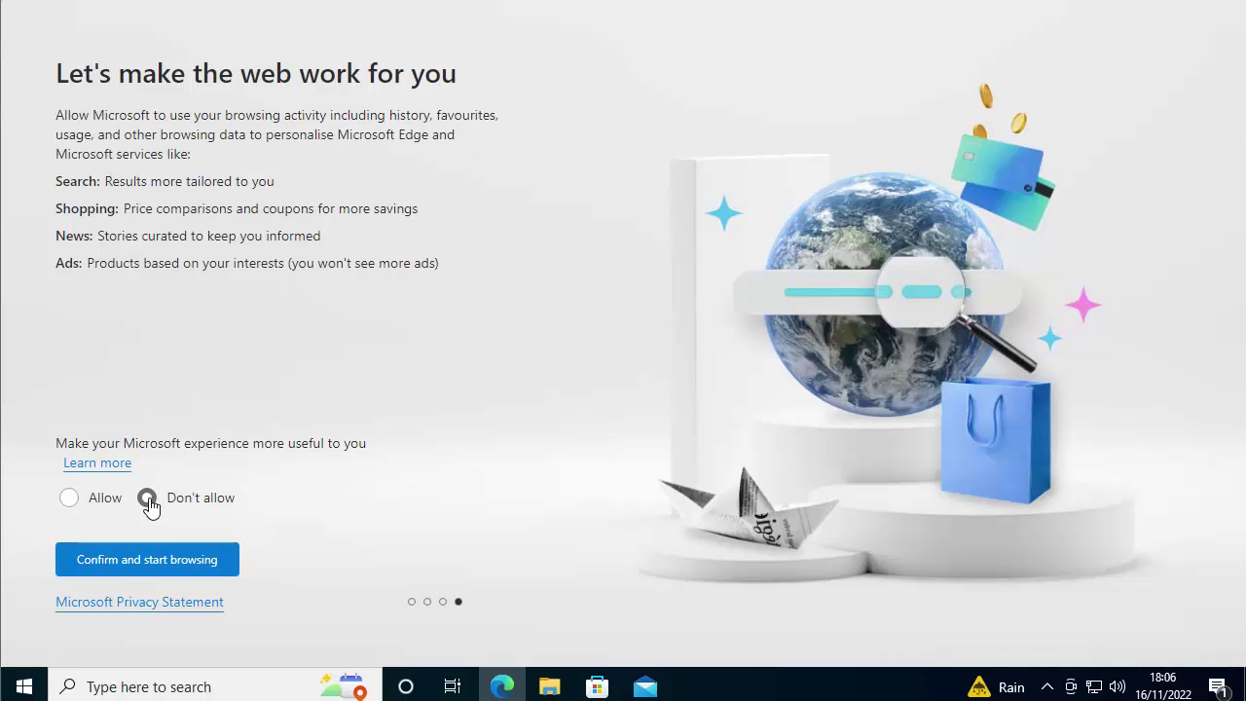
left_click(140, 560)
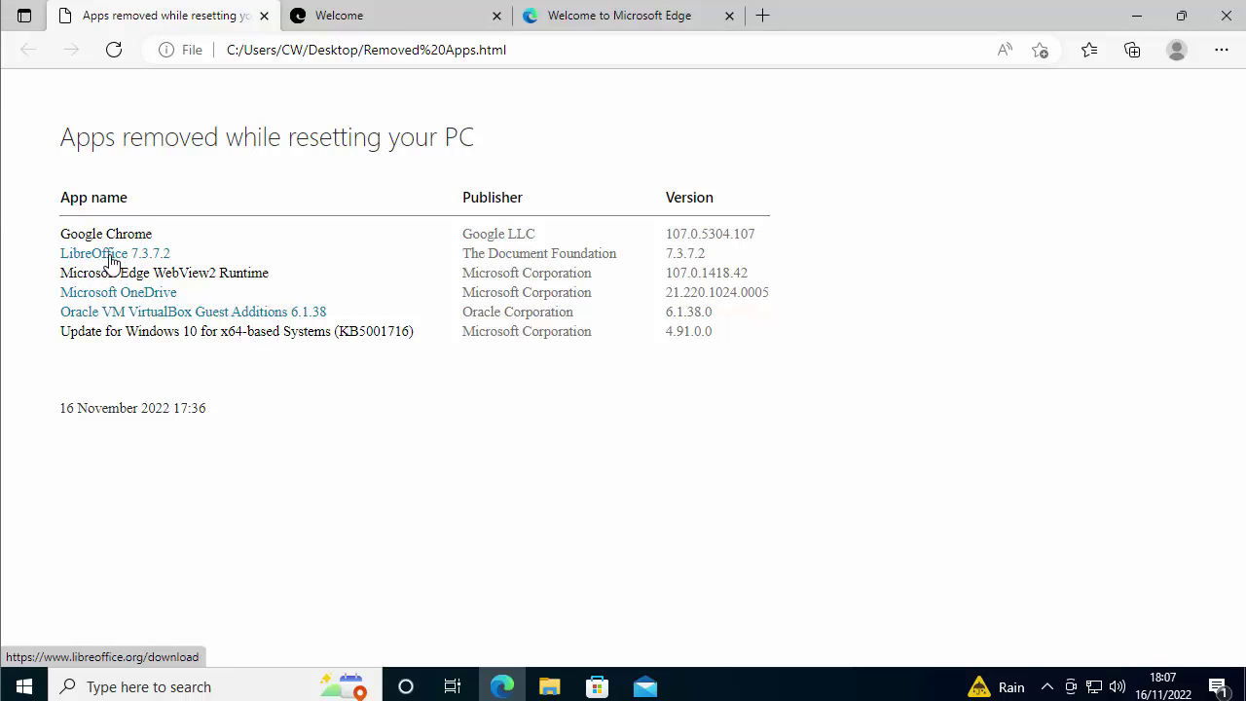
View the linked LibreOffice and Microsoft OneDrive web pages from the removed apps report, returning to the report after each.
left_click(111, 255)
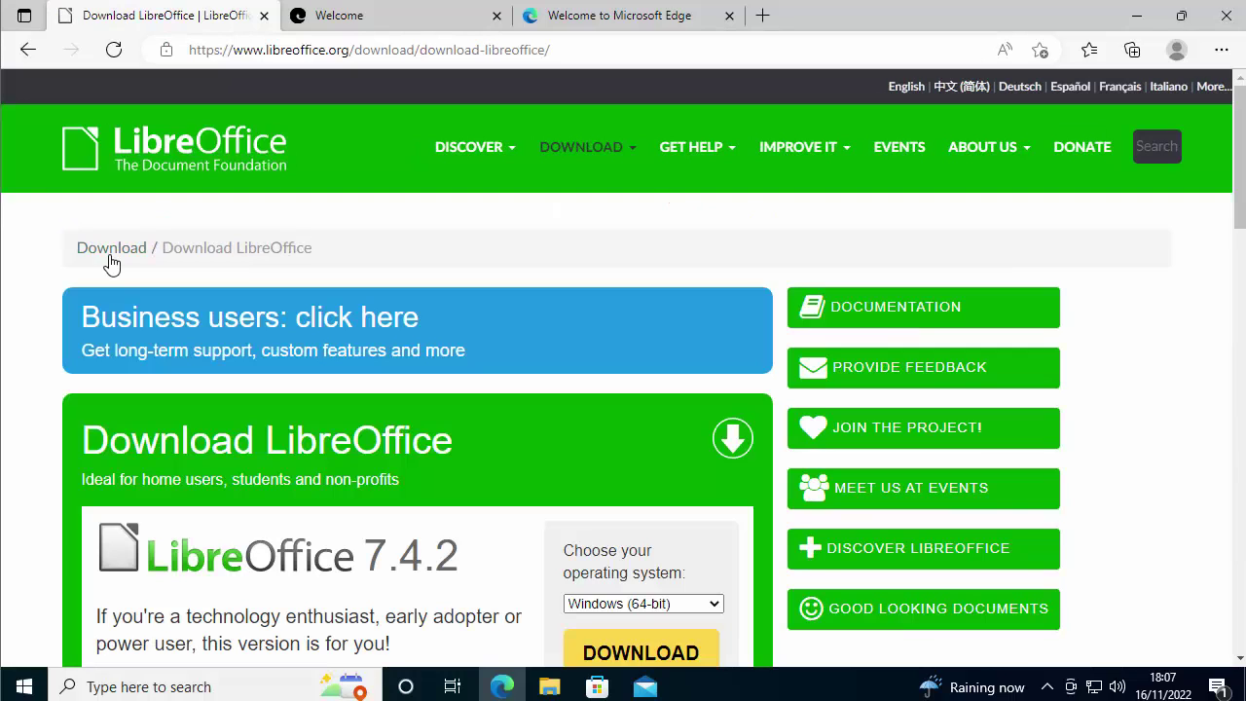
left_click(27, 52)
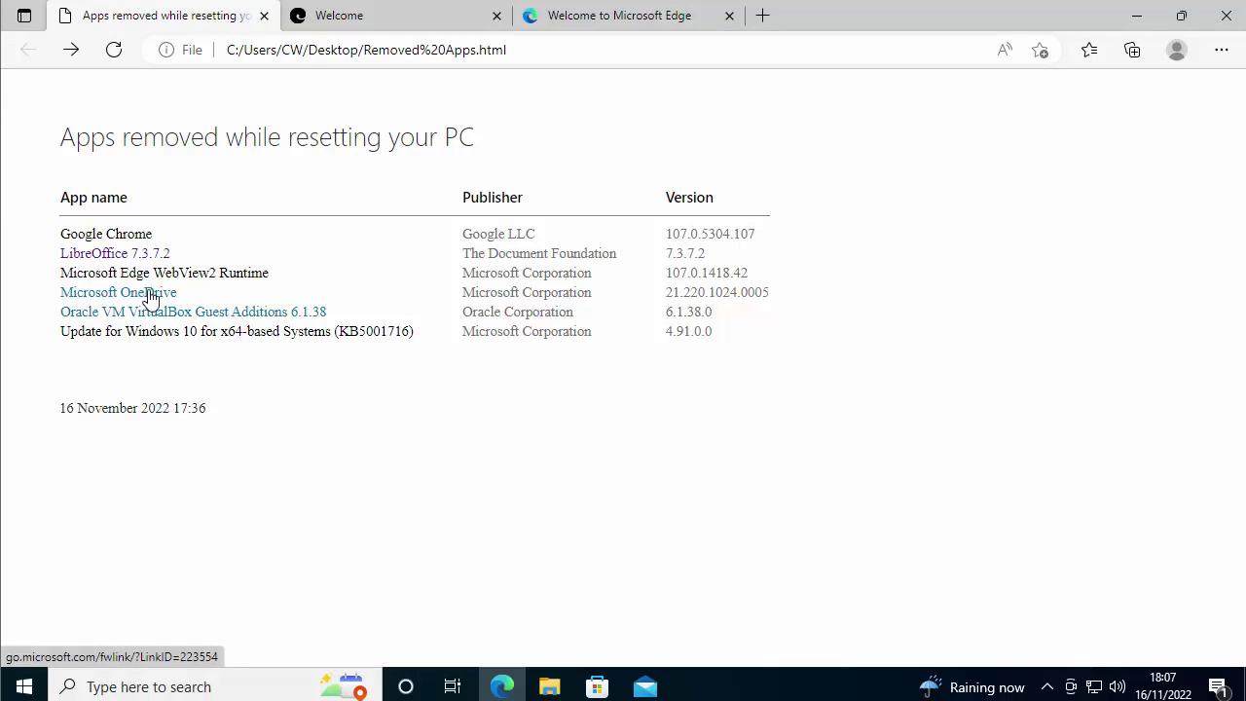
left_click(141, 302)
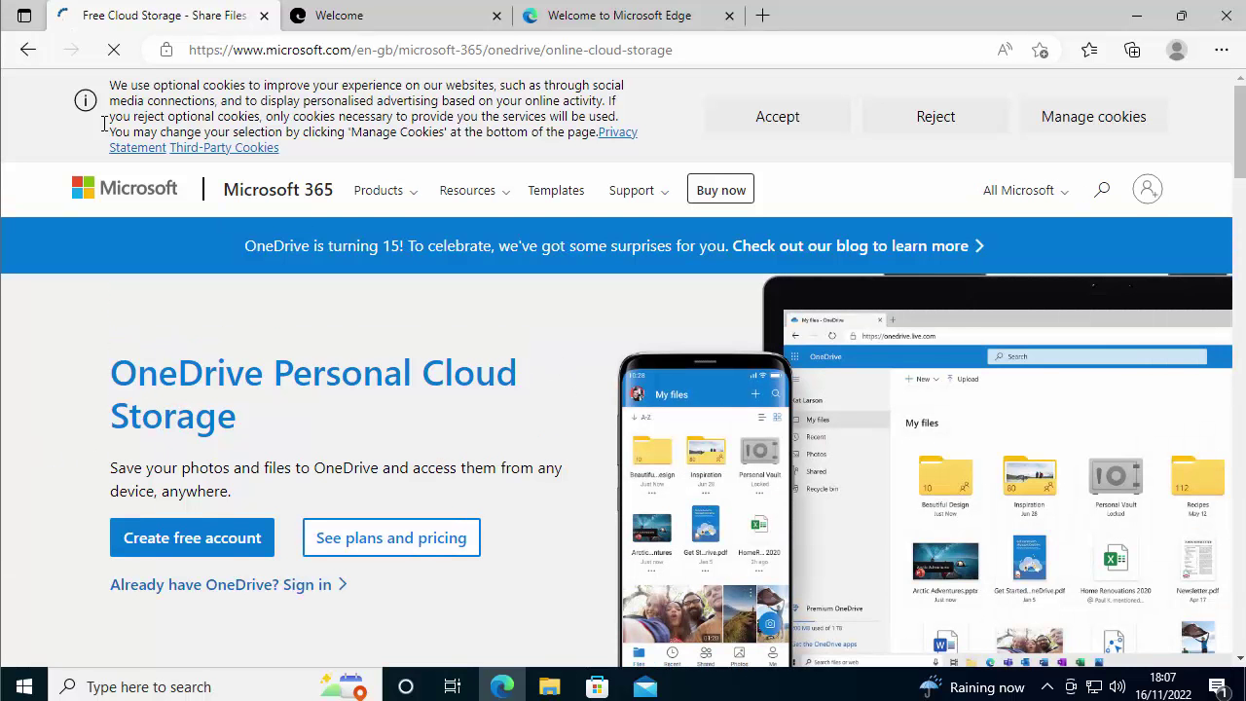
left_click(29, 48)
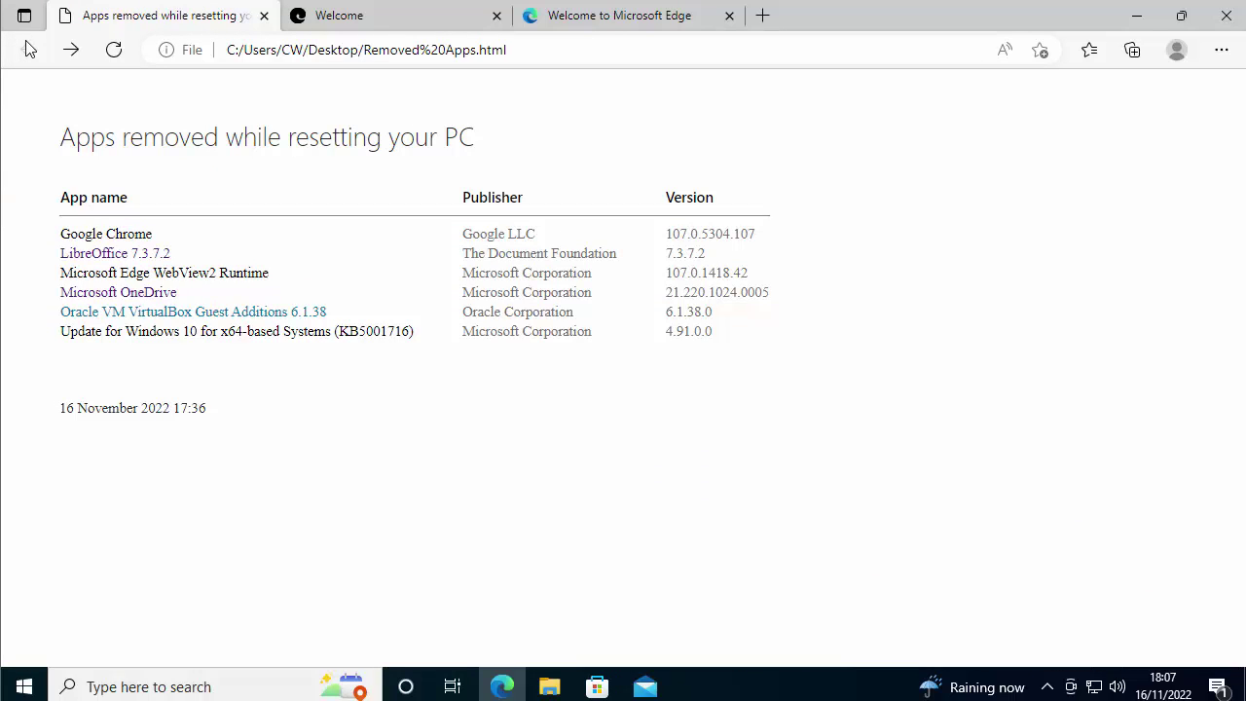
Highlight the Google Chrome entry in the removed apps report, clear the selection and close all browser tabs.
triple_click(125, 235)
left_click(323, 422)
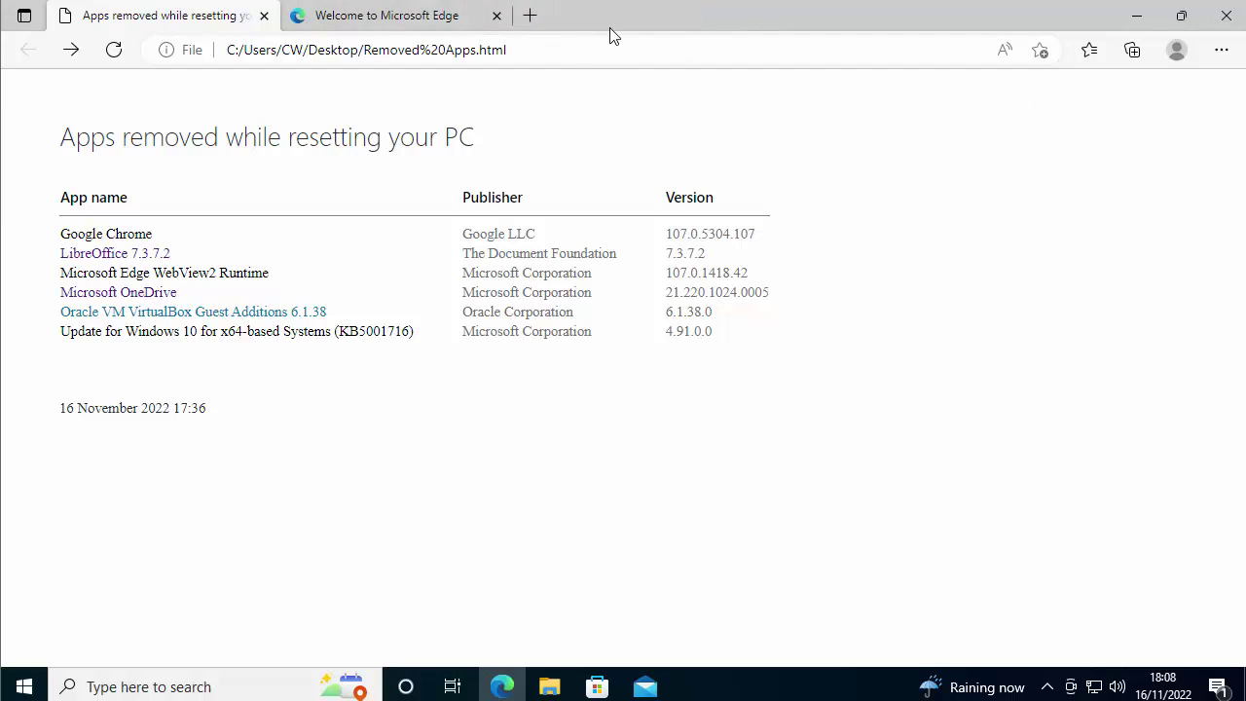
left_click(497, 16)
left_click(264, 16)
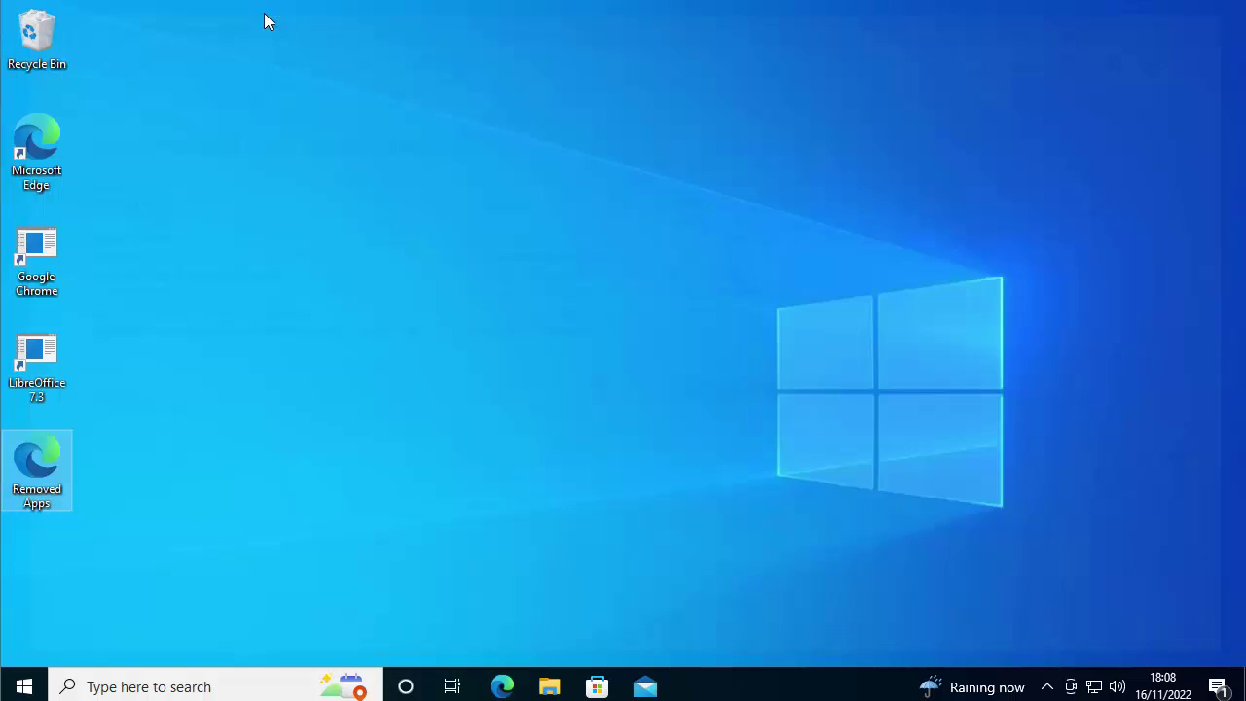
Open File Explorer and check the contents of the Documents, Pictures and Downloads folders after the reset.
left_click(548, 688)
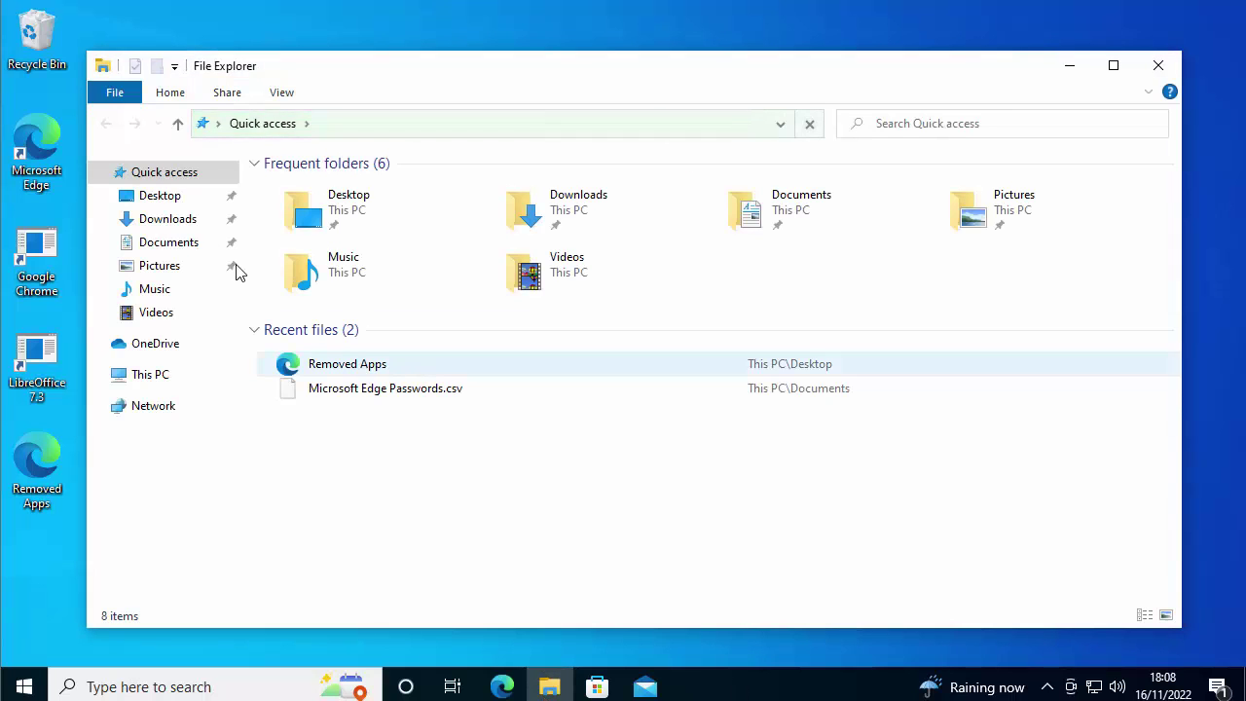
left_click(165, 245)
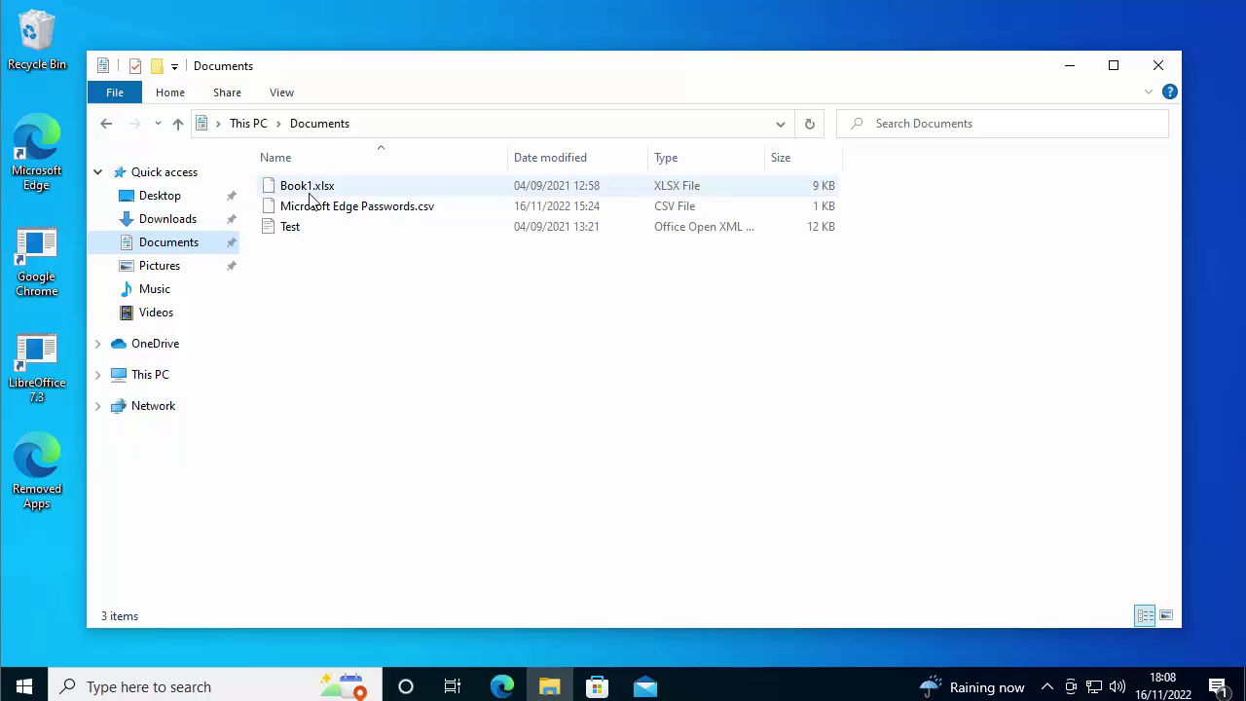
left_click(167, 269)
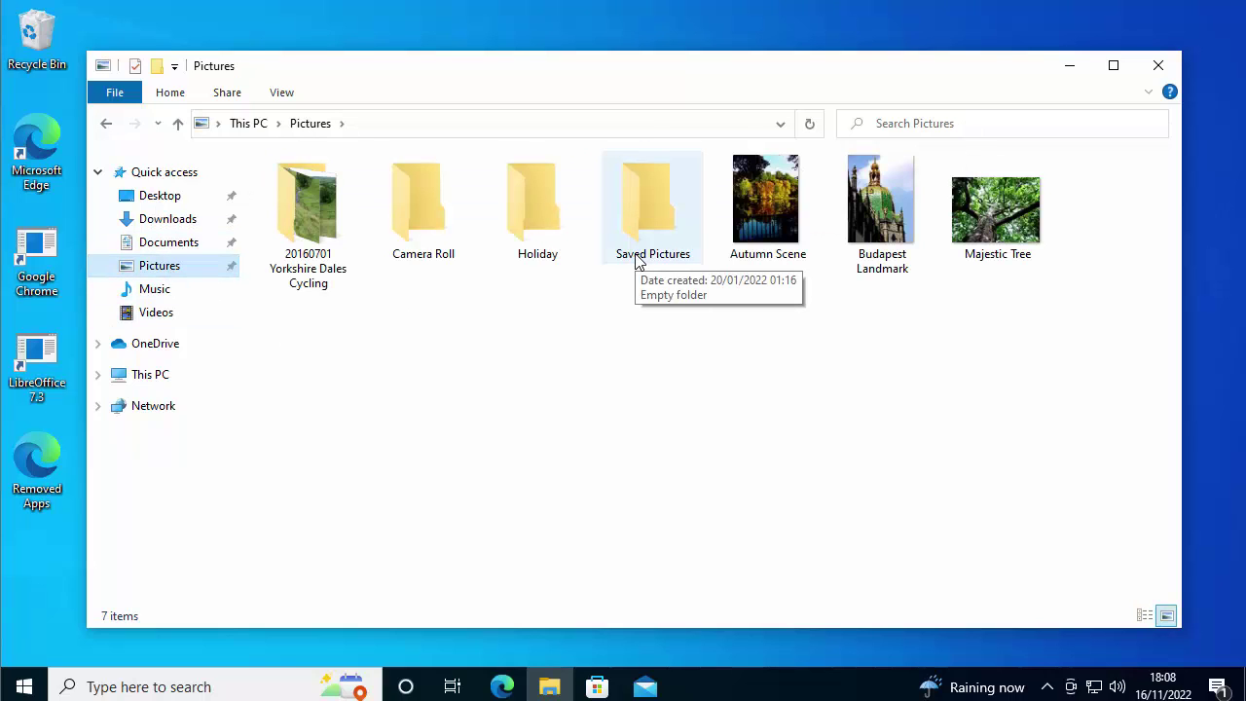
left_click(165, 222)
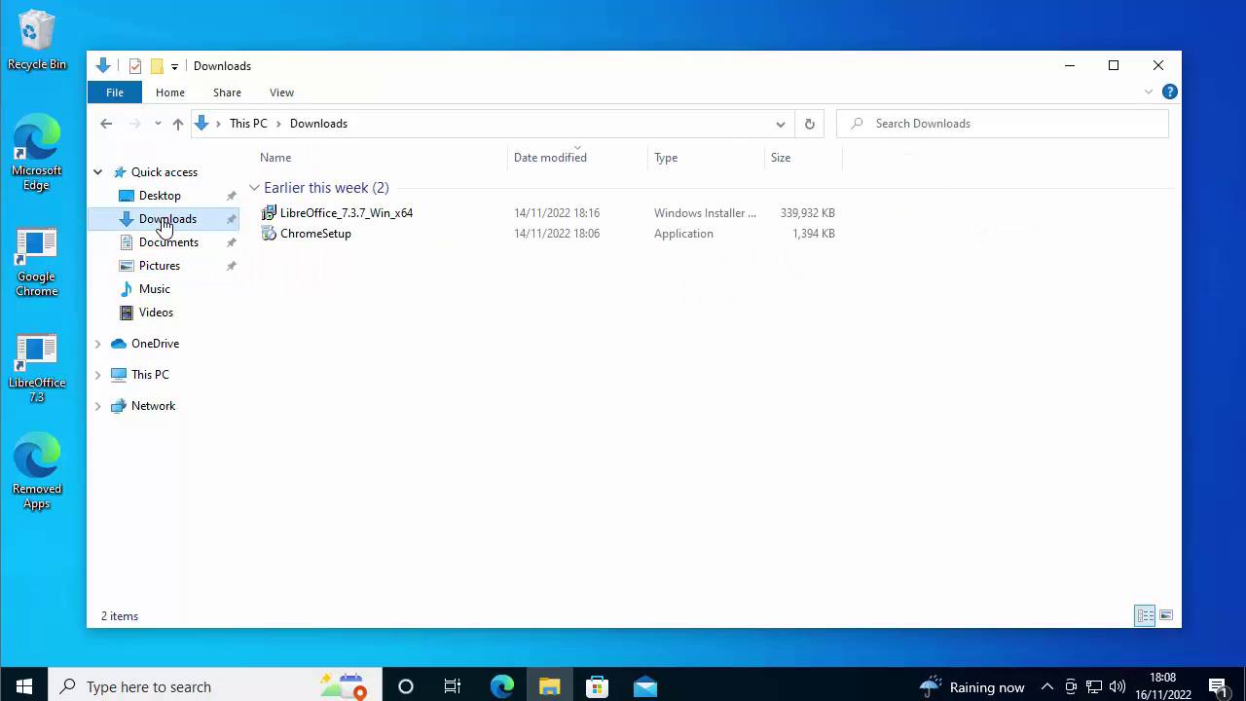